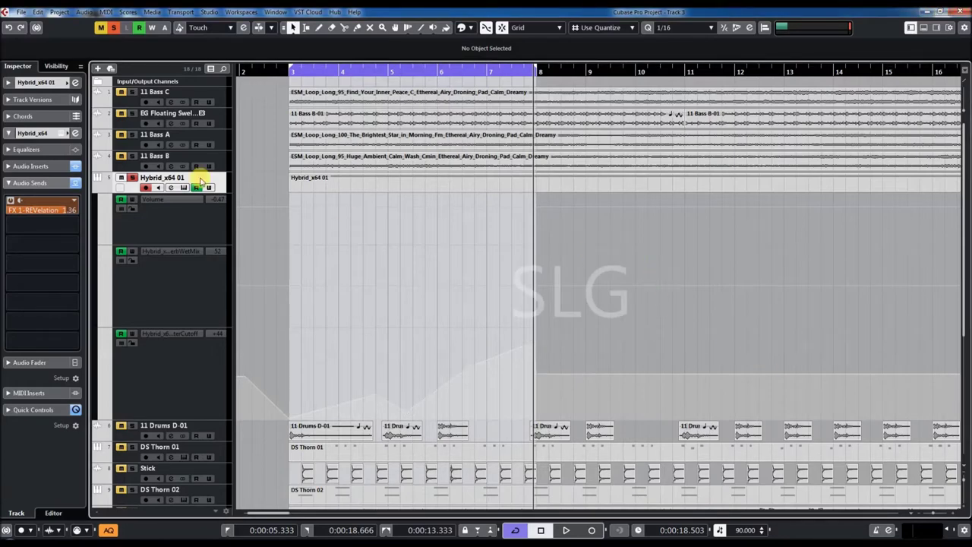
Open the Hybrid 3 editor for Hybrid_x64 01, showing preset 007 Crushed on U.
left_click(74, 133)
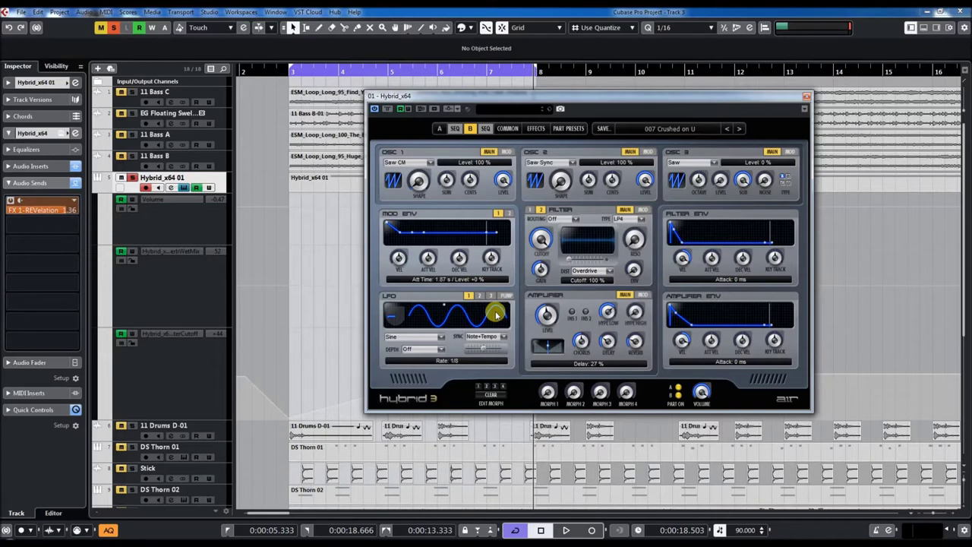
Drop the first Part B cutoff point to -100 and play back from bar 3.
left_click_drag(583, 99, 710, 40)
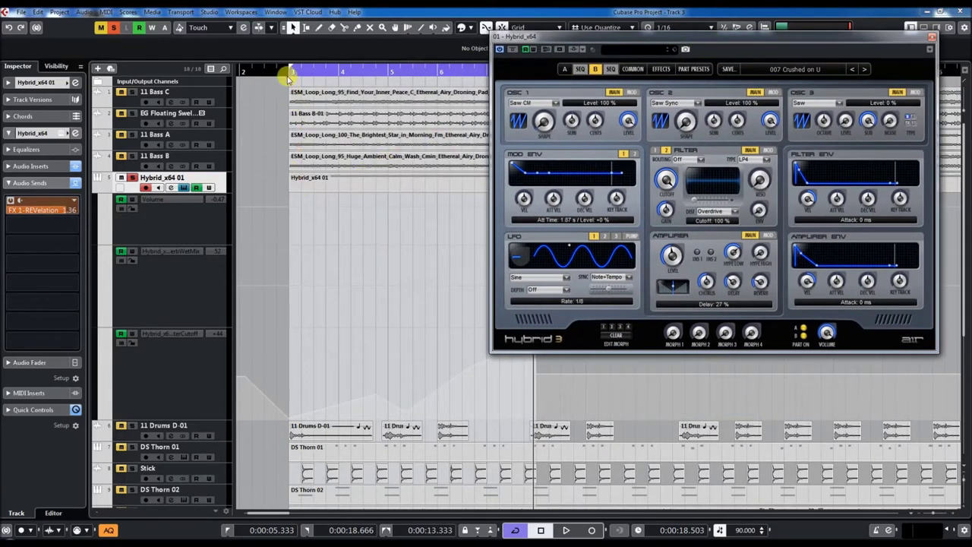
left_click(288, 70)
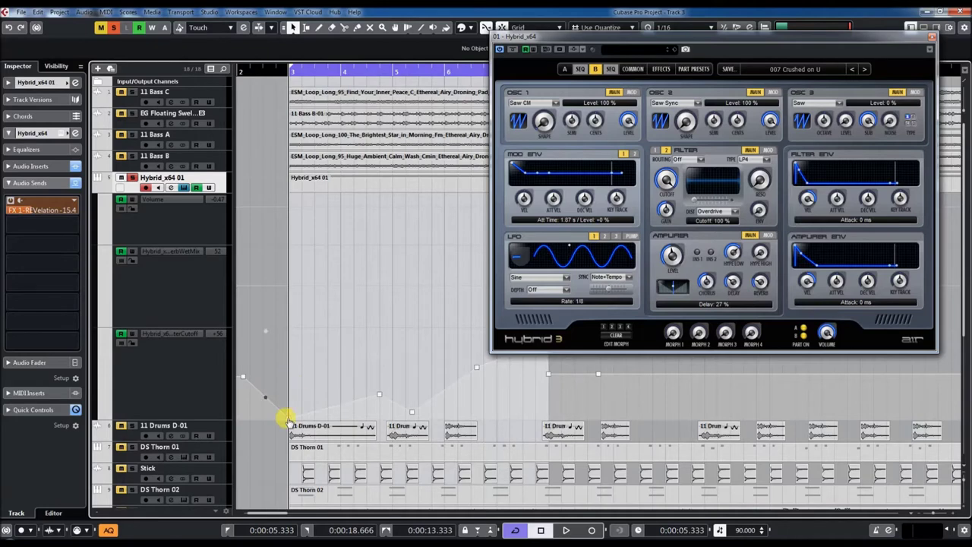
left_click_drag(286, 418, 268, 418)
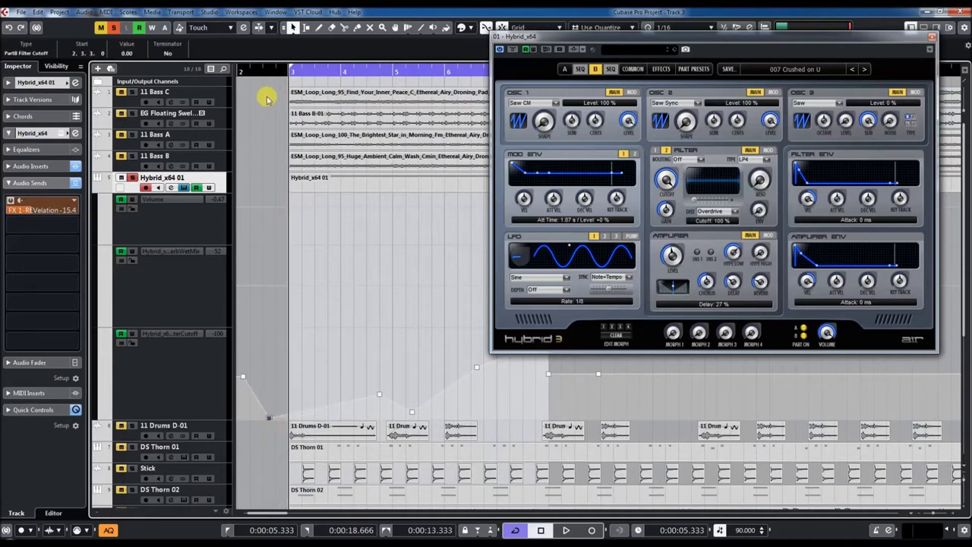
left_click(283, 67)
key("space")
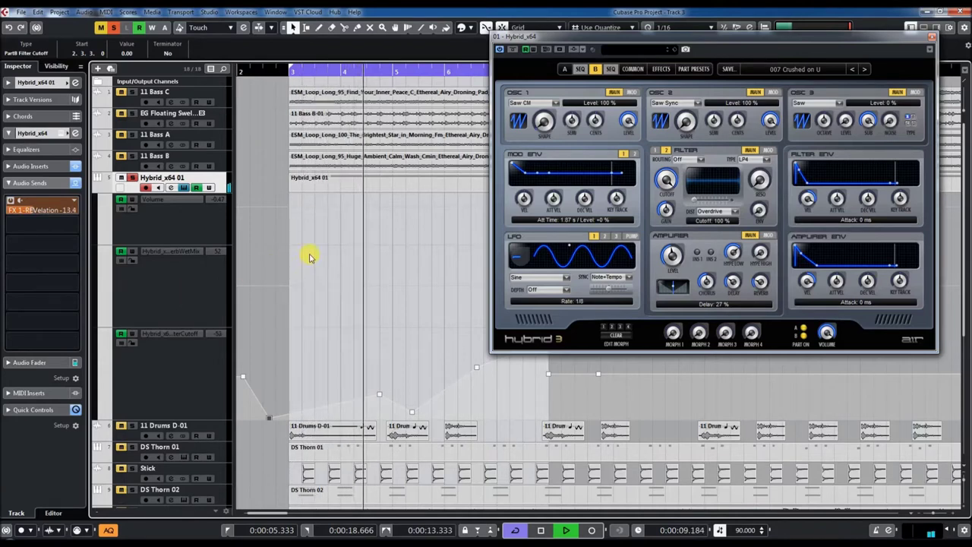
Add a new point to the cutoff curve, stop playback, and close the Hybrid 3 window.
left_click_drag(611, 36, 636, 10)
left_click(643, 68)
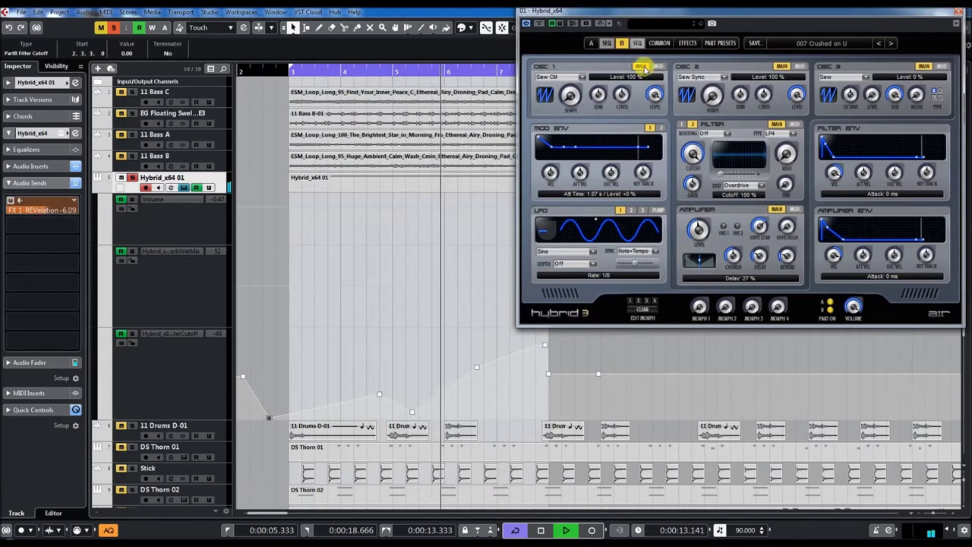
left_click_drag(536, 346, 545, 346)
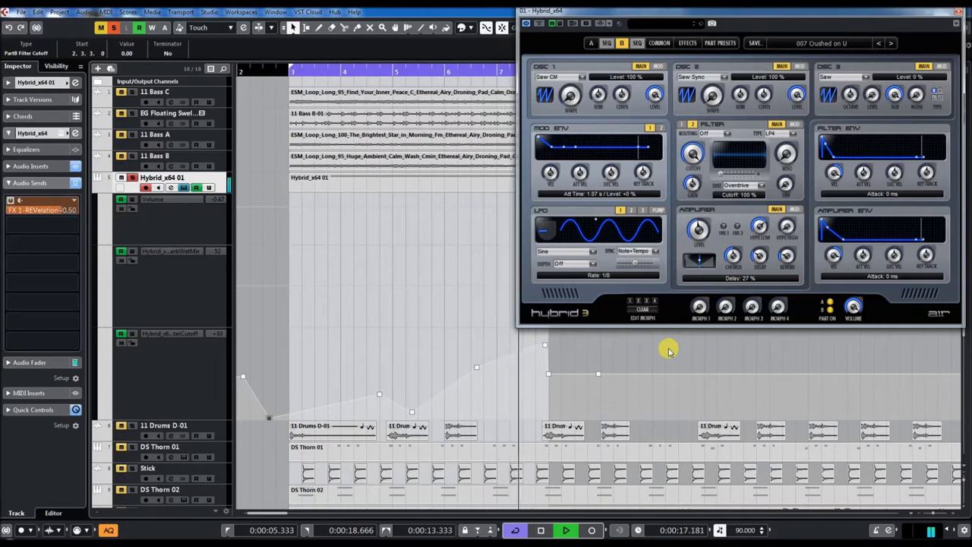
key("space")
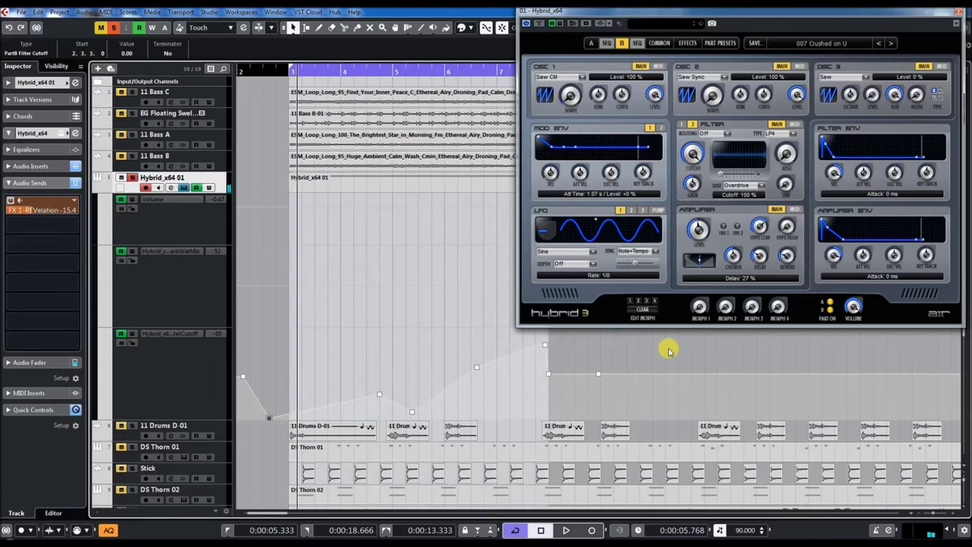
left_click(343, 187)
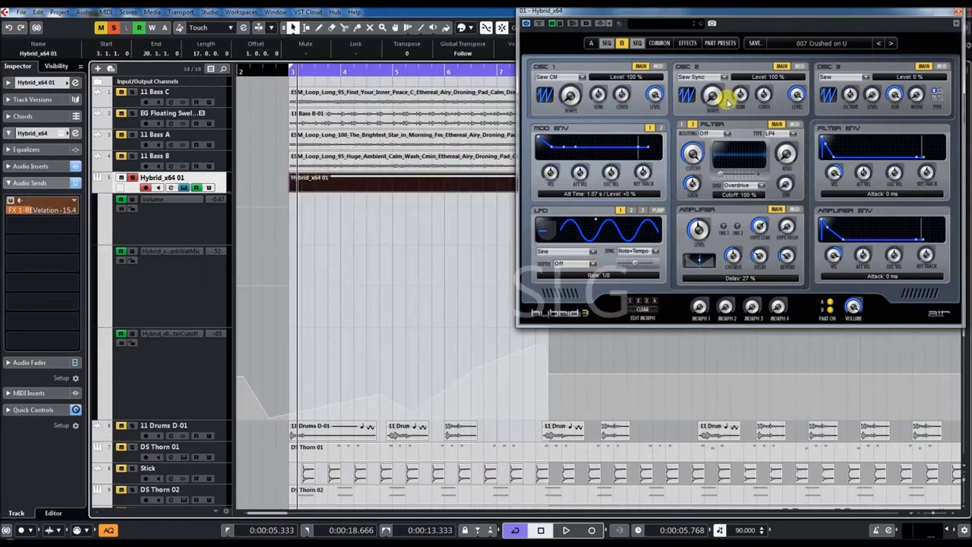
left_click(956, 10)
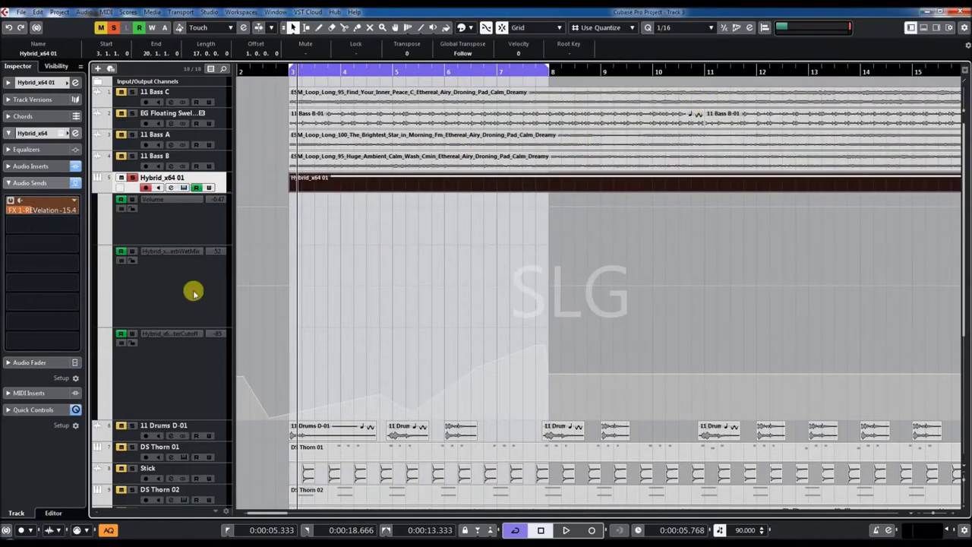
Hide and reshow Hybrid_x64 01's automation lanes, then open the Volume lane's parameter menu.
left_click(105, 207)
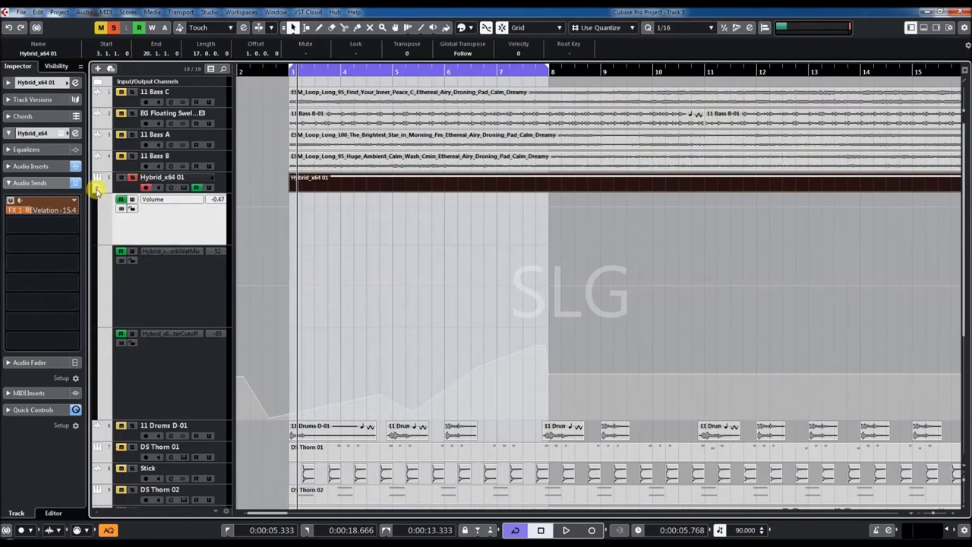
left_click(97, 190)
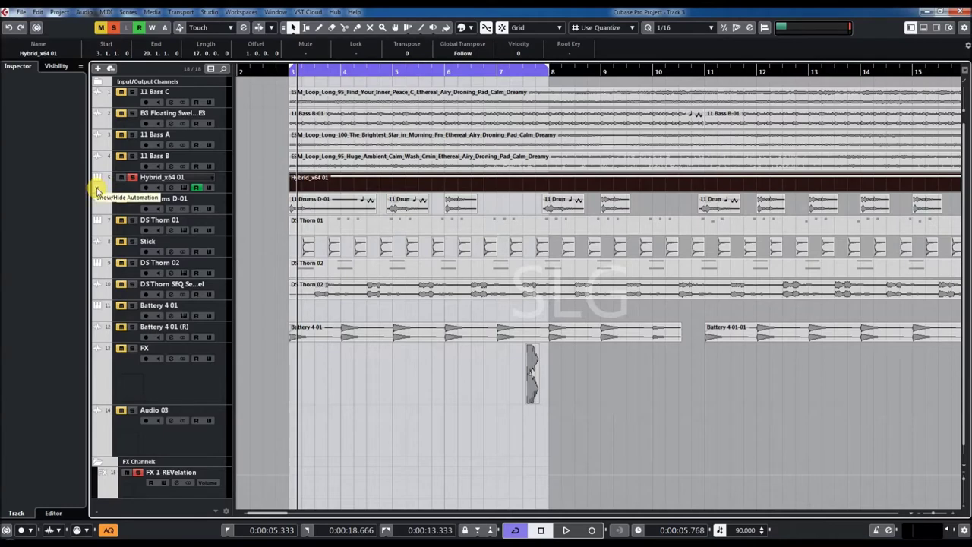
left_click(97, 190)
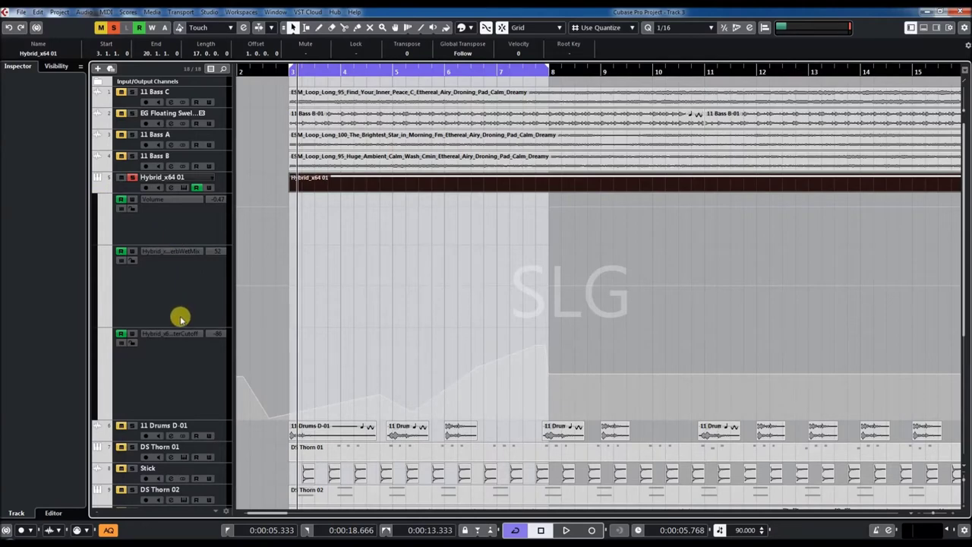
left_click(161, 201)
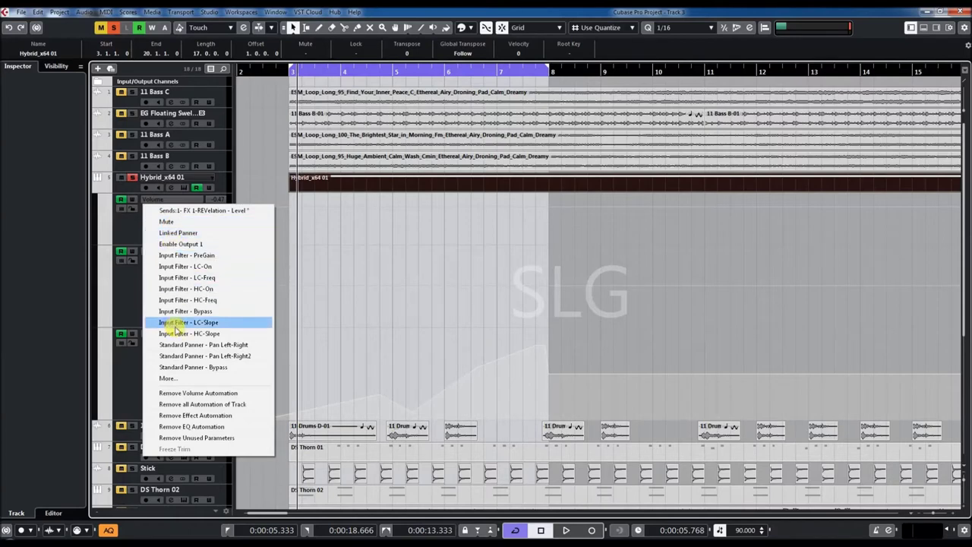
Open the Add Parameter list via More... and expand the Hybrid_x64 parameters.
left_click(168, 378)
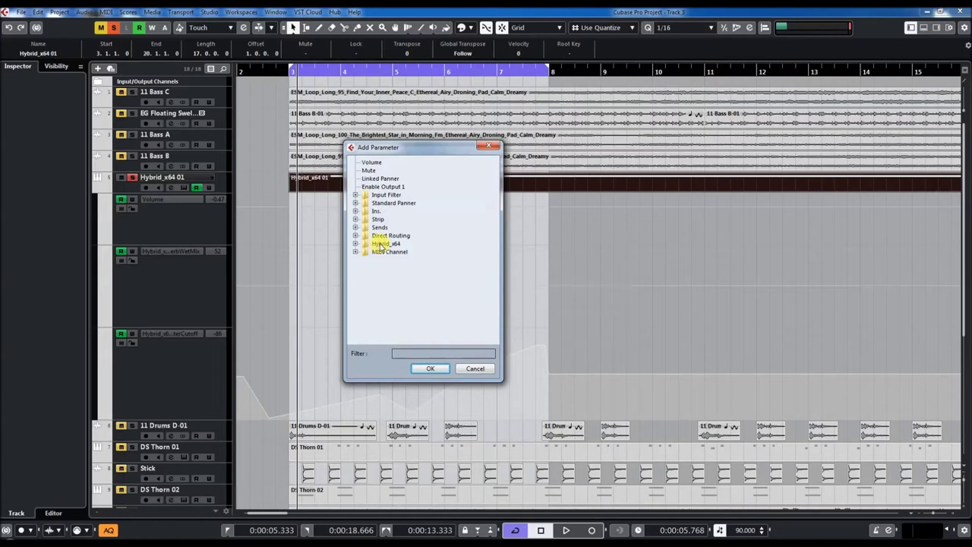
left_click(355, 243)
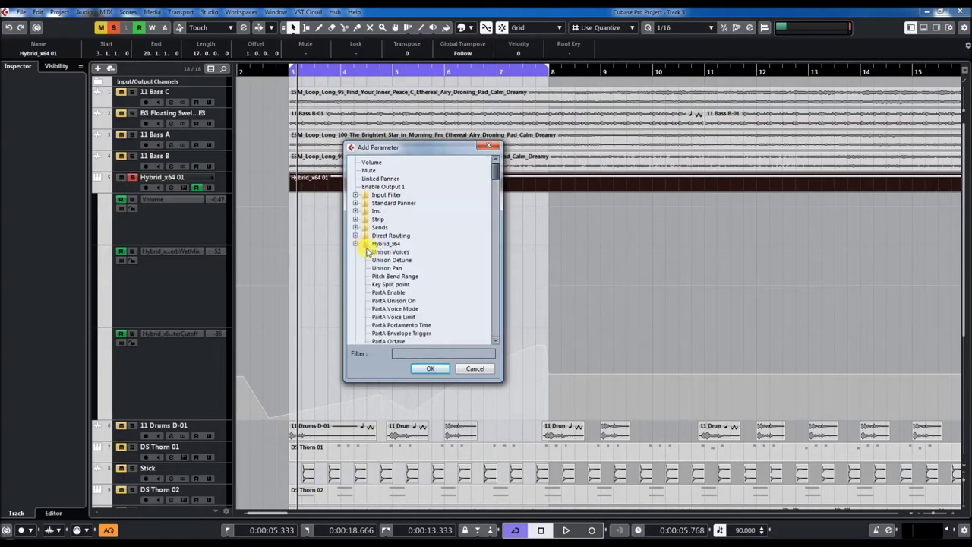
left_click_drag(494, 175, 494, 238)
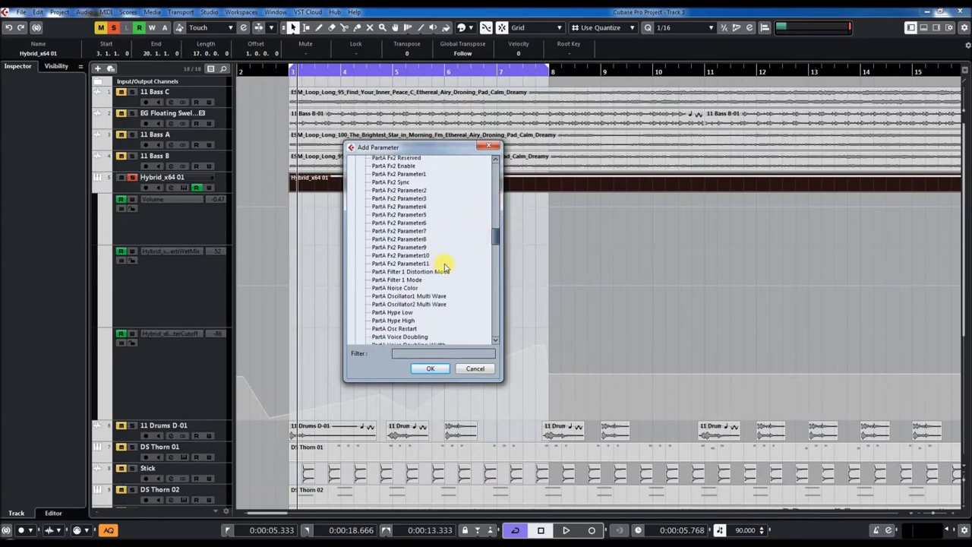
left_click(495, 245)
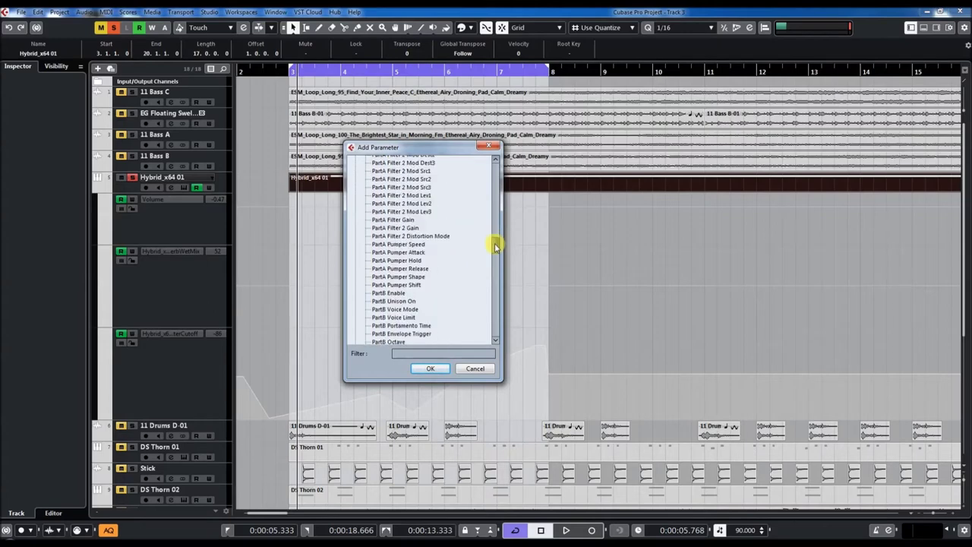
left_click(495, 249)
Locate PartB Cutoff, cancel the chooser without adding it, and select the cutoff lane.
scroll(494, 251, "up", 3)
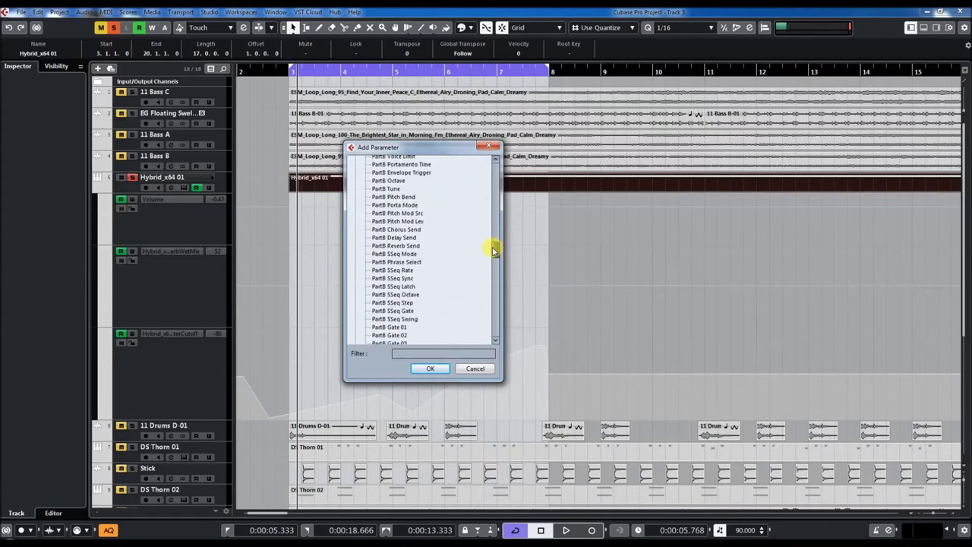
scroll(492, 250, "down", 6)
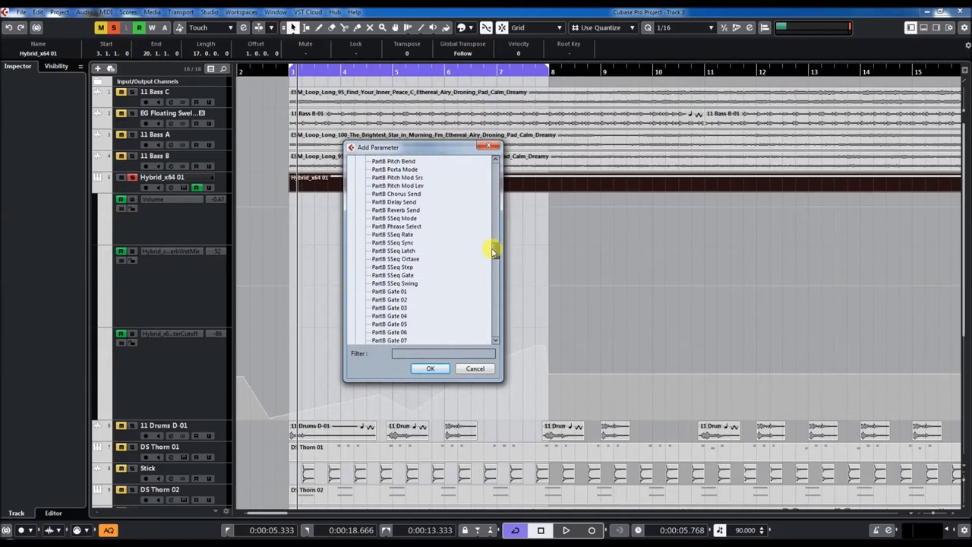
scroll(492, 256, "down", 14)
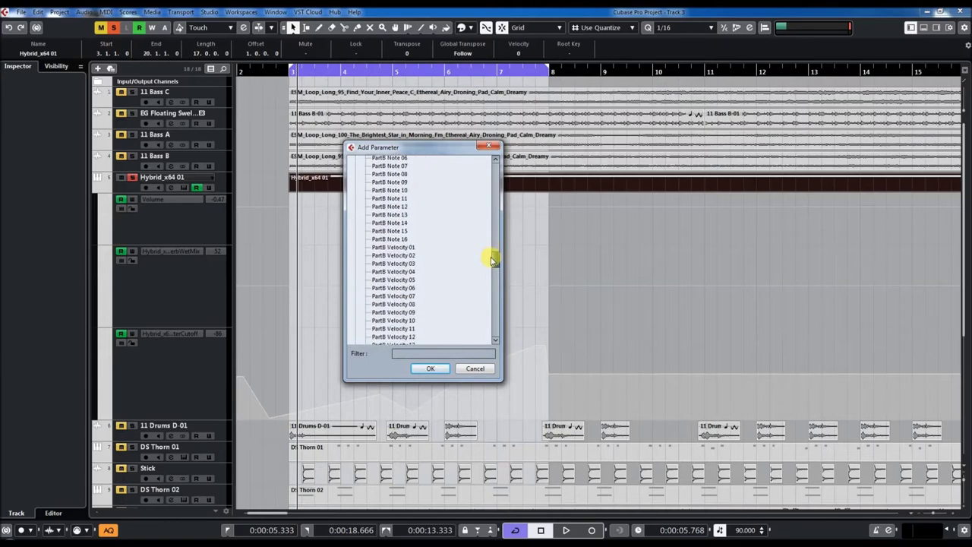
scroll(492, 266, "down", 15)
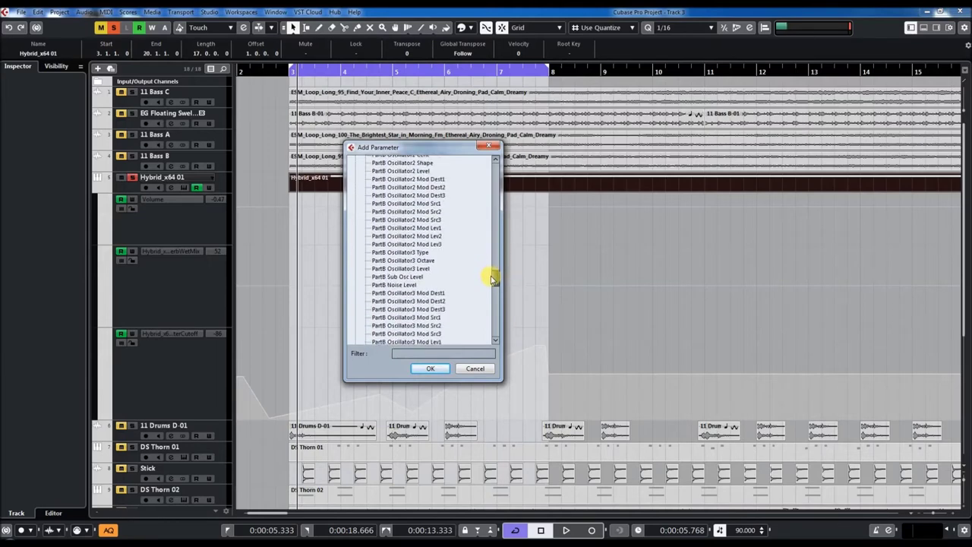
scroll(493, 283, "down", 3)
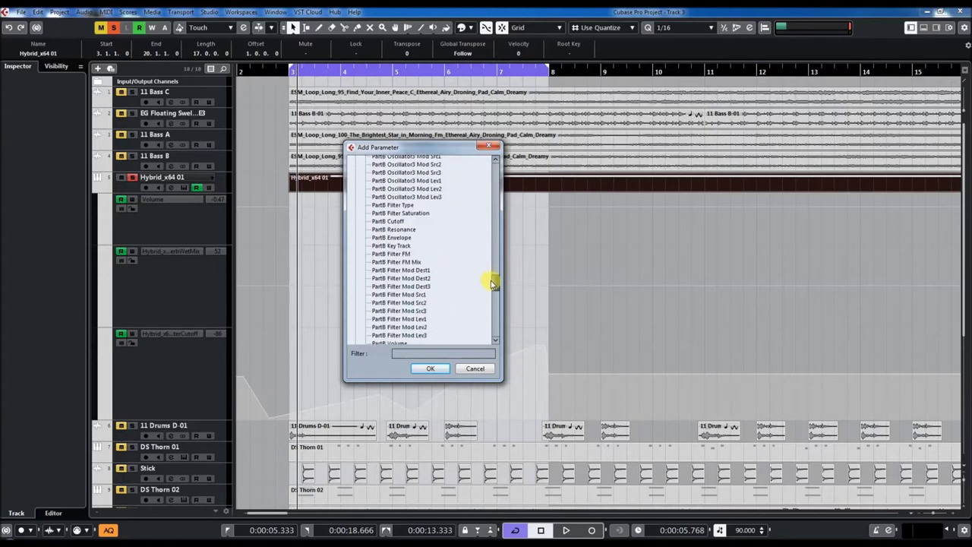
left_click(397, 222)
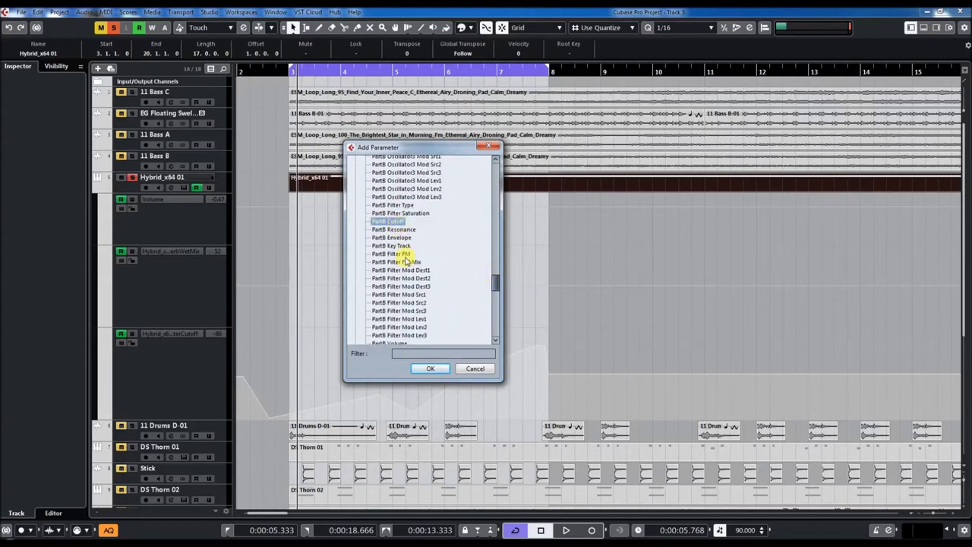
left_click(468, 369)
left_click(200, 378)
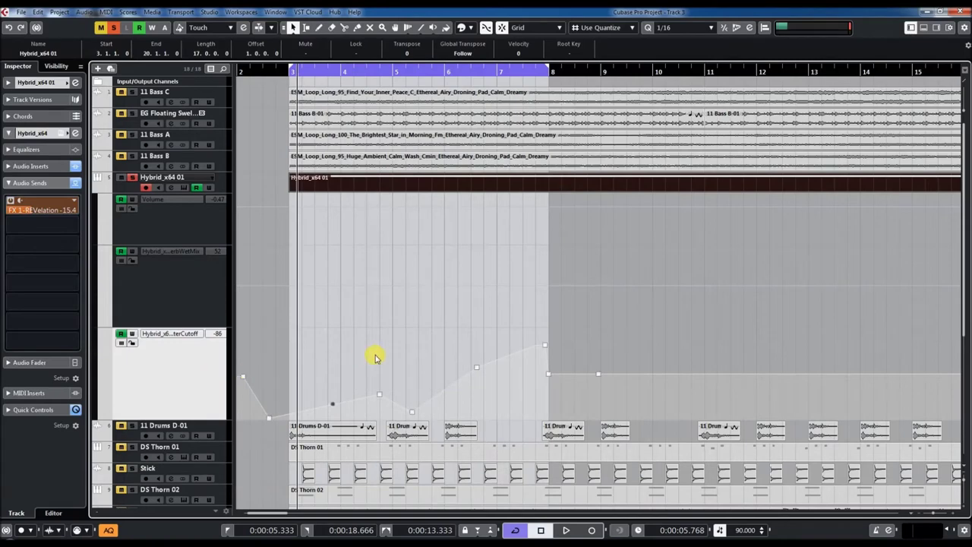
Drag the Part B cutoff point up to about 6.1.4.0 at value 51.15.
left_click(380, 395)
left_click_drag(385, 400, 497, 367)
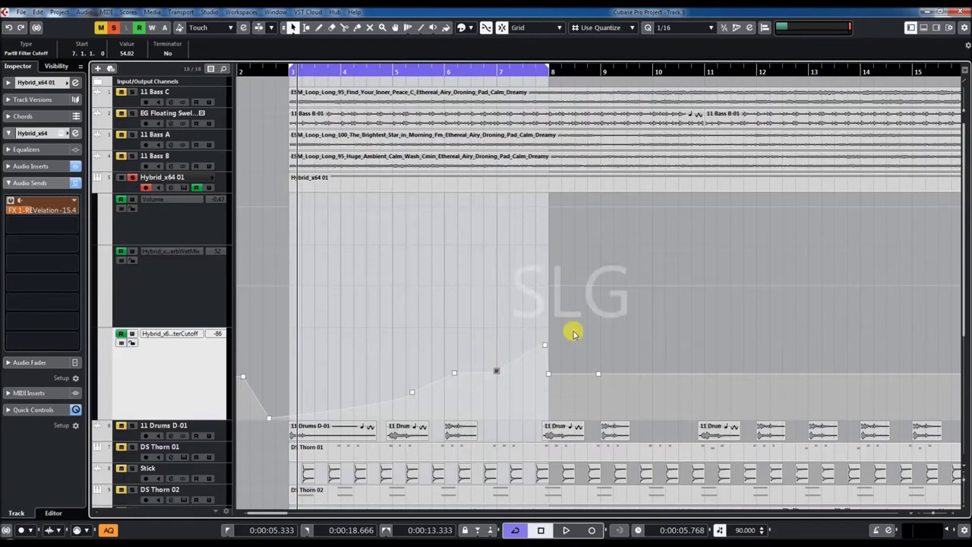
Play from bar 3 and add a new point on the filter cutoff curve.
left_click(283, 69)
key("space")
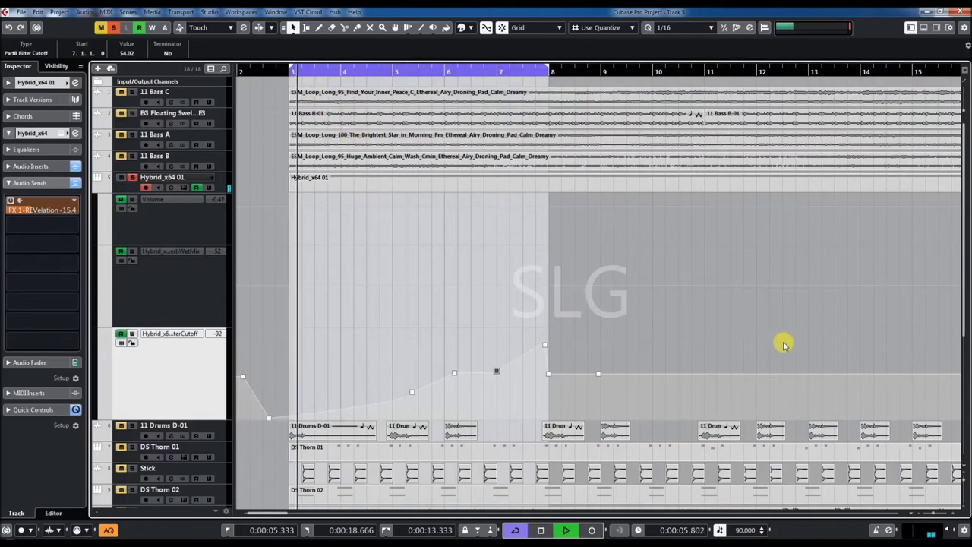
left_click(412, 393)
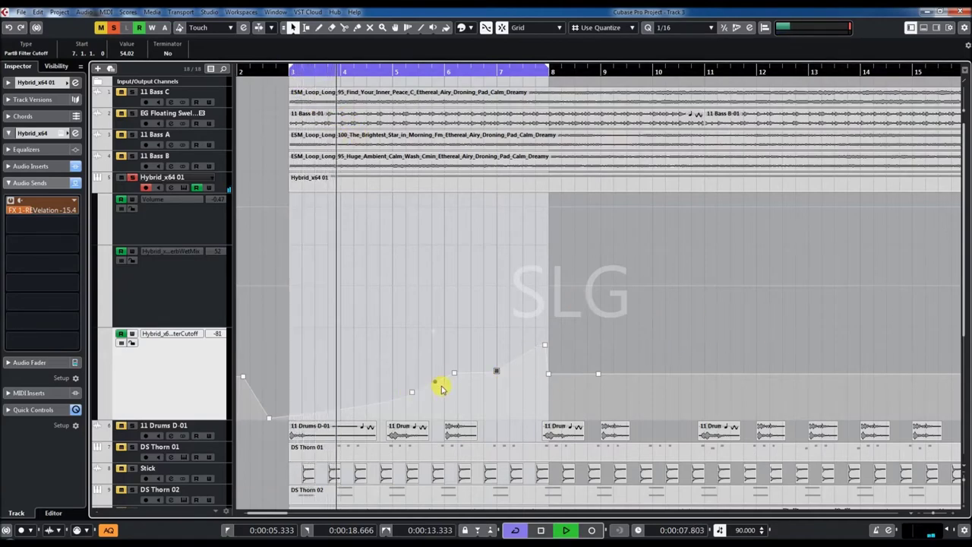
key("space")
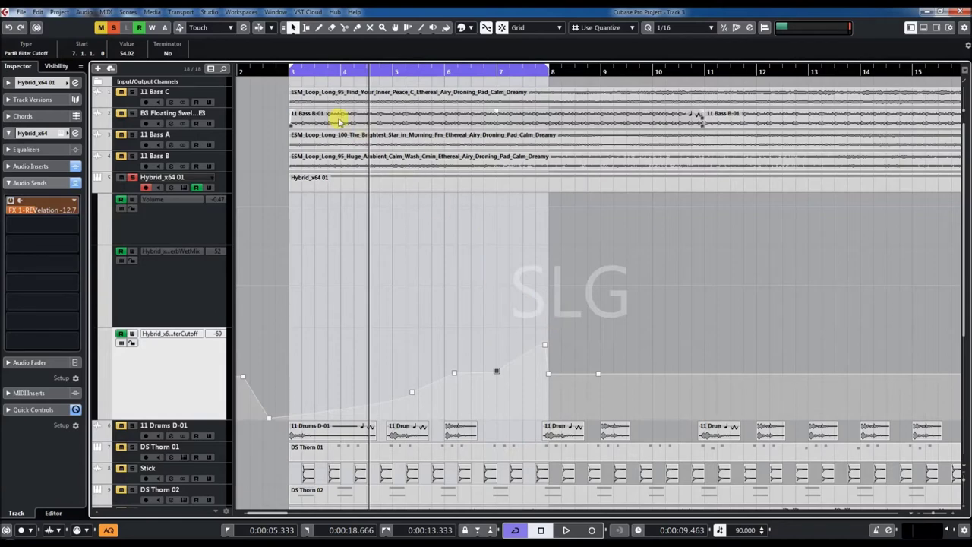
Move a cutoff point near bar 6 to 41.95 and peak the curve at 99.43 at 7.4.1.0.
left_click(283, 66)
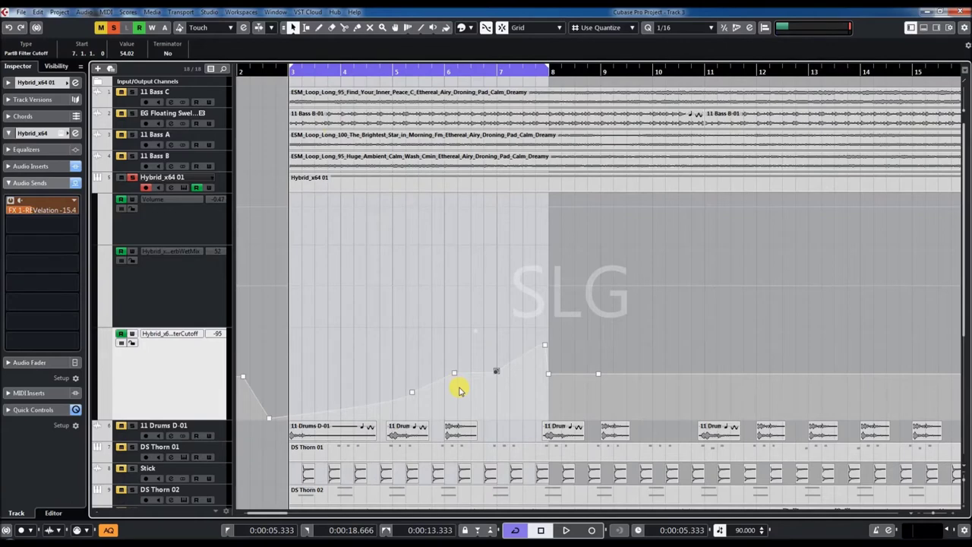
left_click_drag(454, 375, 470, 380)
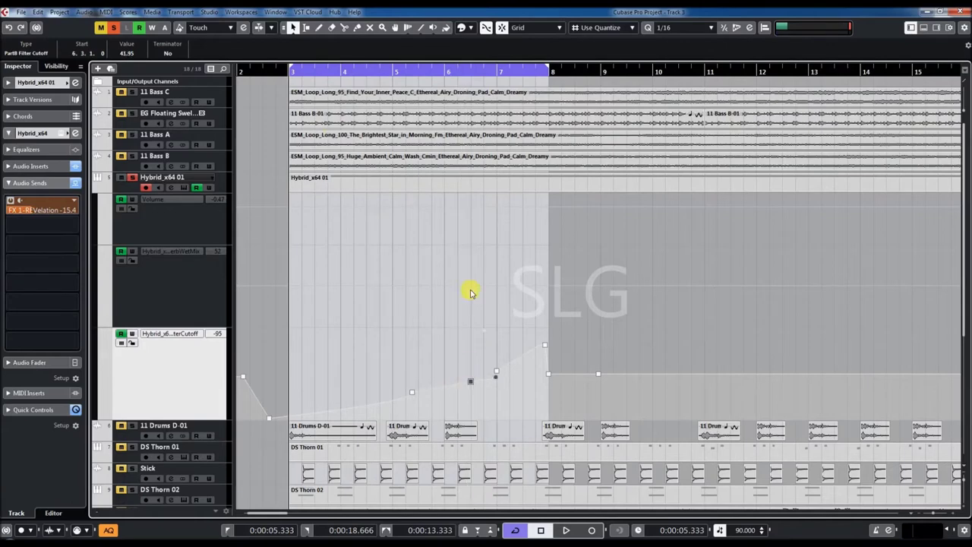
left_click(392, 71)
key("space")
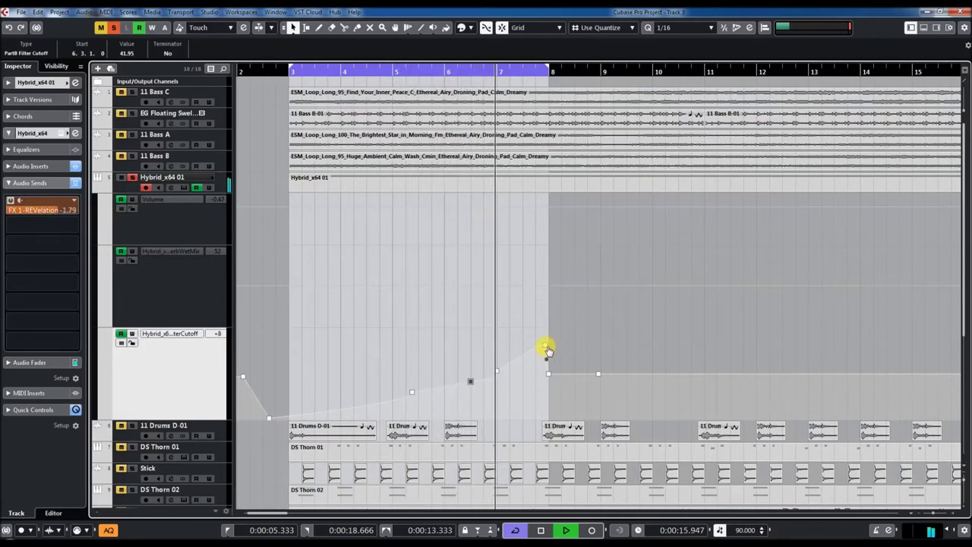
left_click_drag(544, 346, 535, 331)
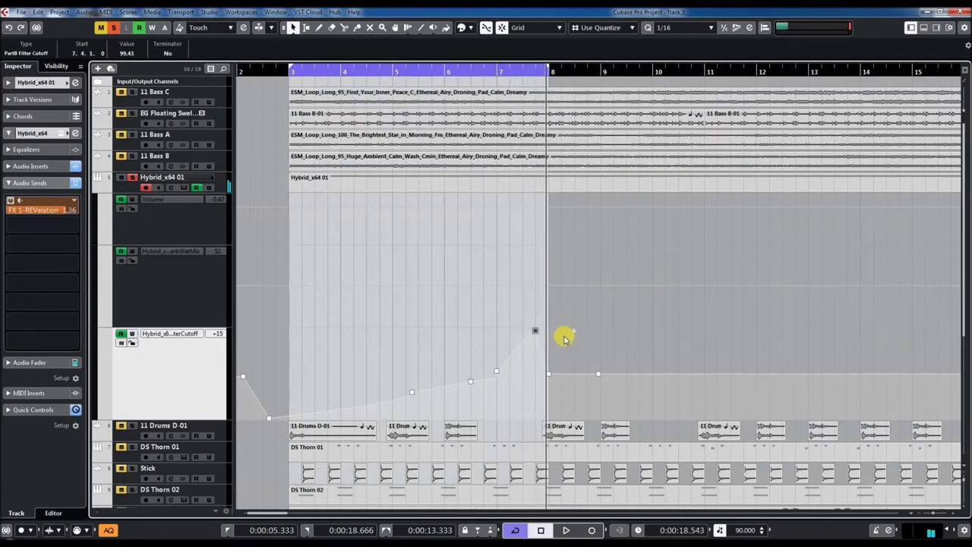
left_click(175, 304)
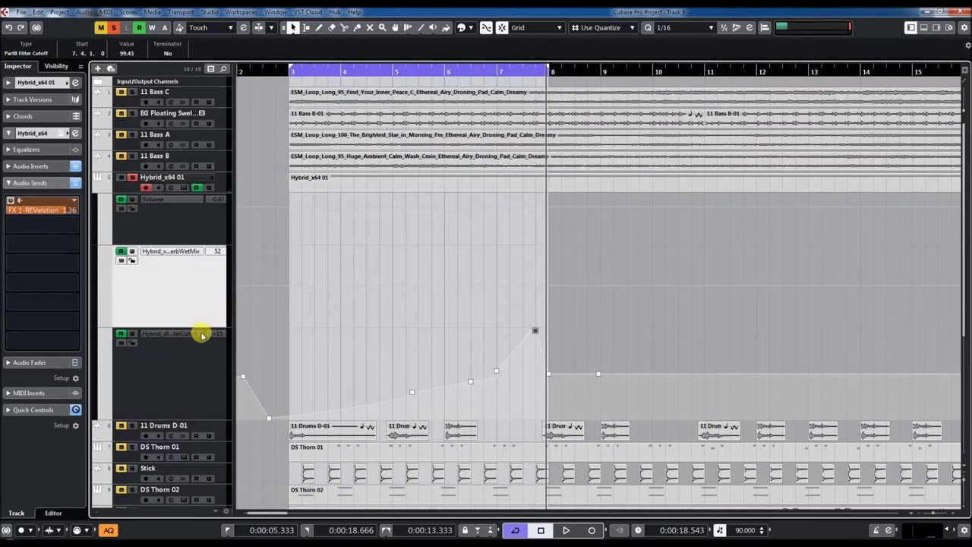
Make the reverb wet mix lane taller and ramp it from 8.88 up to 42.06 at 7.4.4.0.
left_click_drag(207, 325, 200, 355)
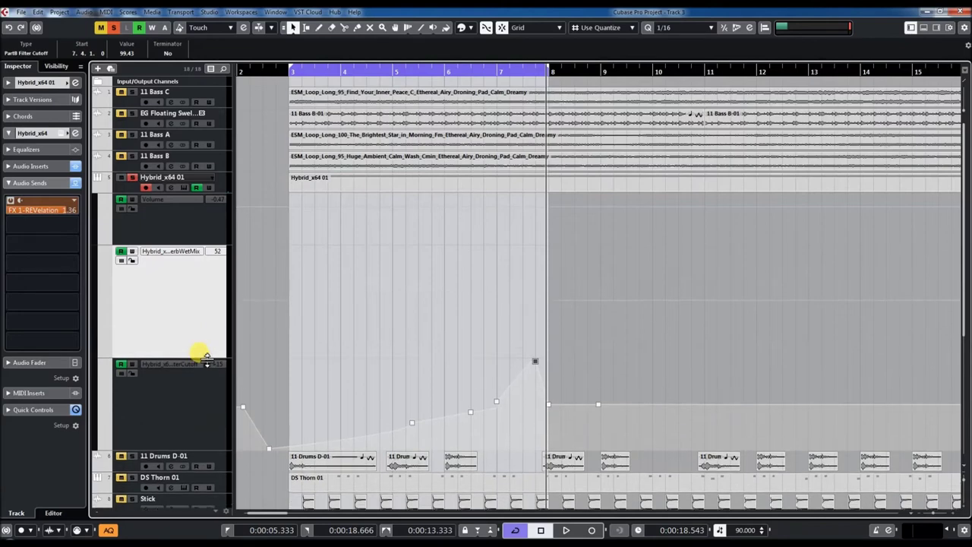
left_click(288, 300)
left_click_drag(315, 306, 283, 340)
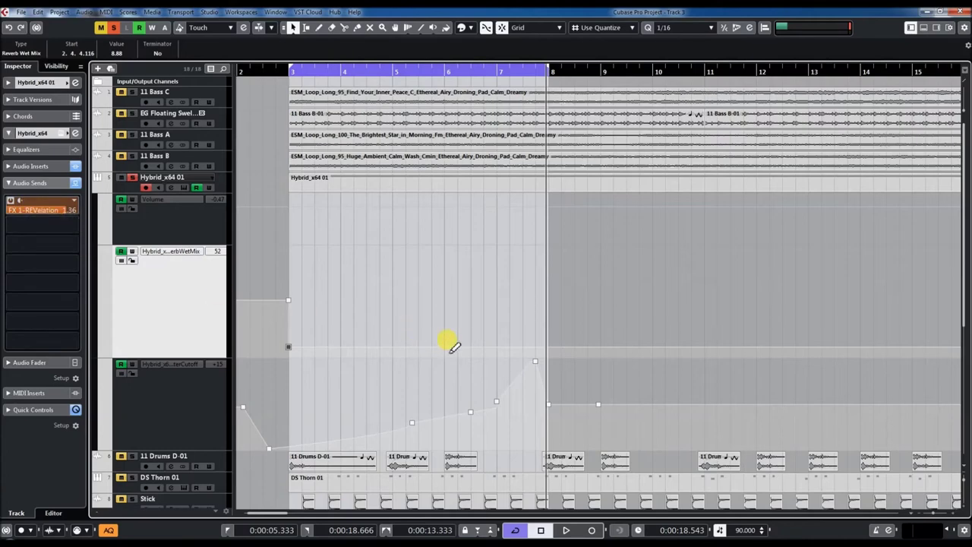
mouse_move(513, 348)
left_mouse_down()
mouse_move(536, 283)
mouse_move(547, 311)
mouse_move(540, 319)
left_mouse_up()
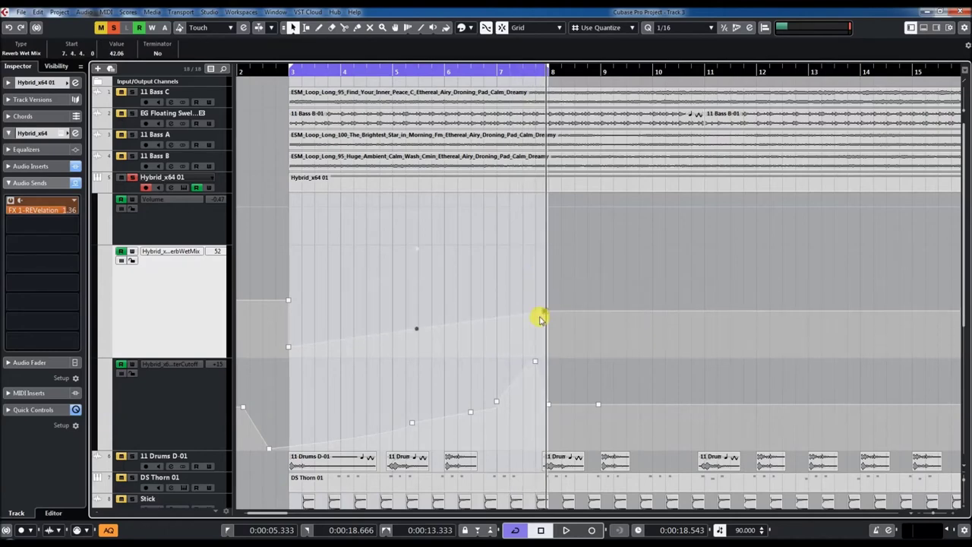
Reshape the middle of the filter cutoff curve and play from bar 3.
left_click(285, 67)
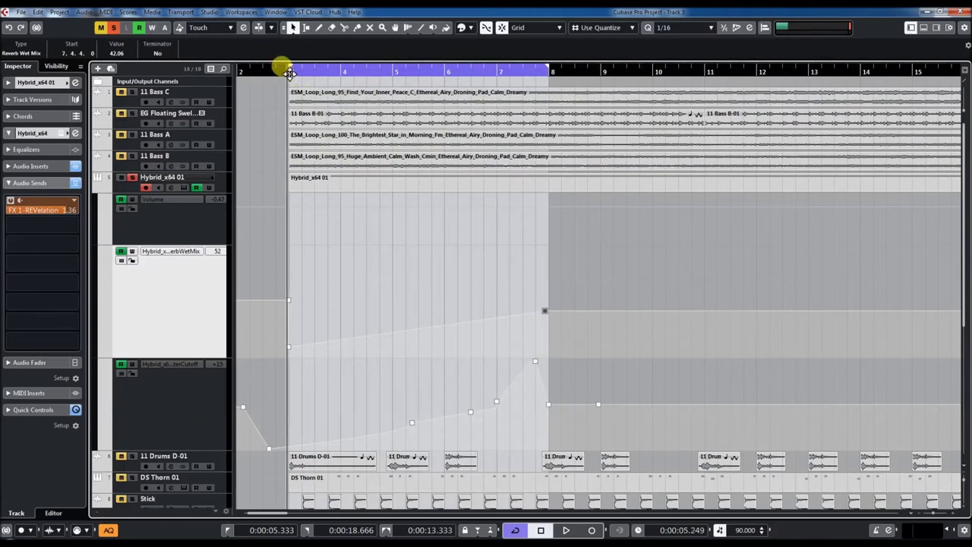
left_click_drag(411, 423, 445, 429)
key("space")
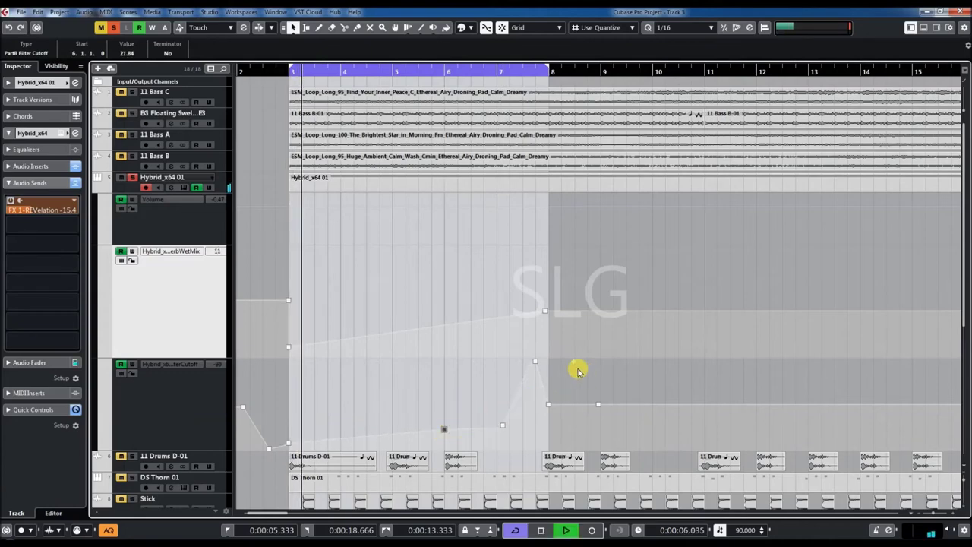
Add a wet mix peak at 6.1.1.0, set the FX 1 REVelation send to -15.4, and stop.
left_click_drag(449, 317, 490, 353)
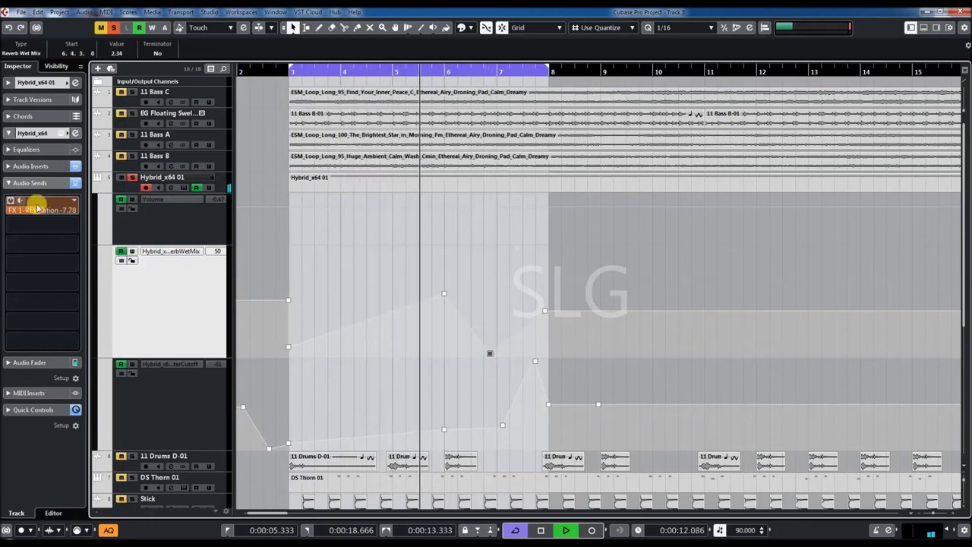
left_click_drag(28, 203, 49, 212)
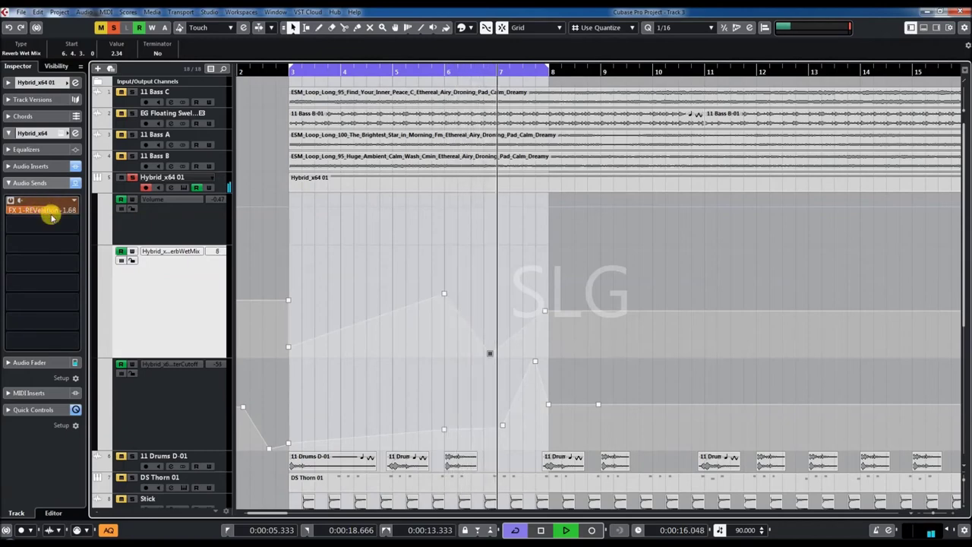
scroll(50, 219, "up", 1)
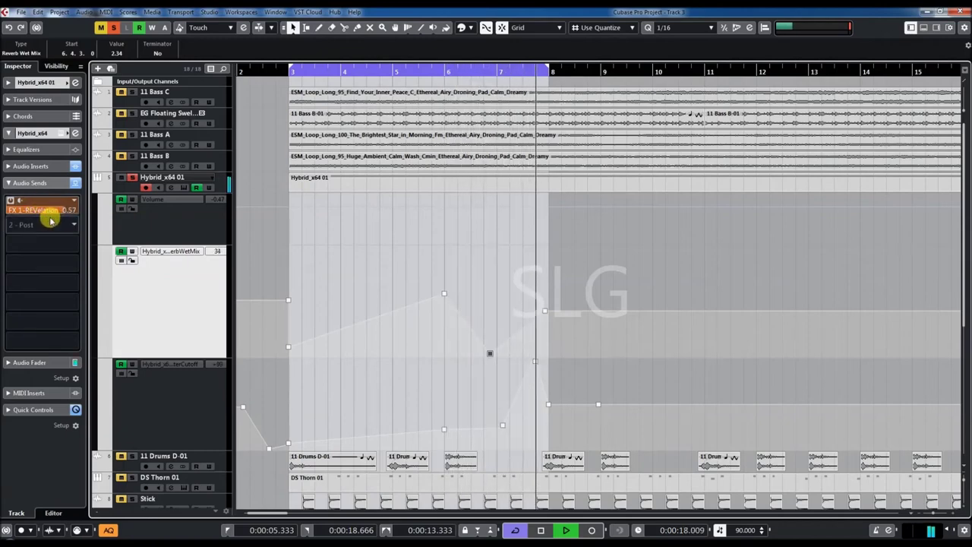
key("space")
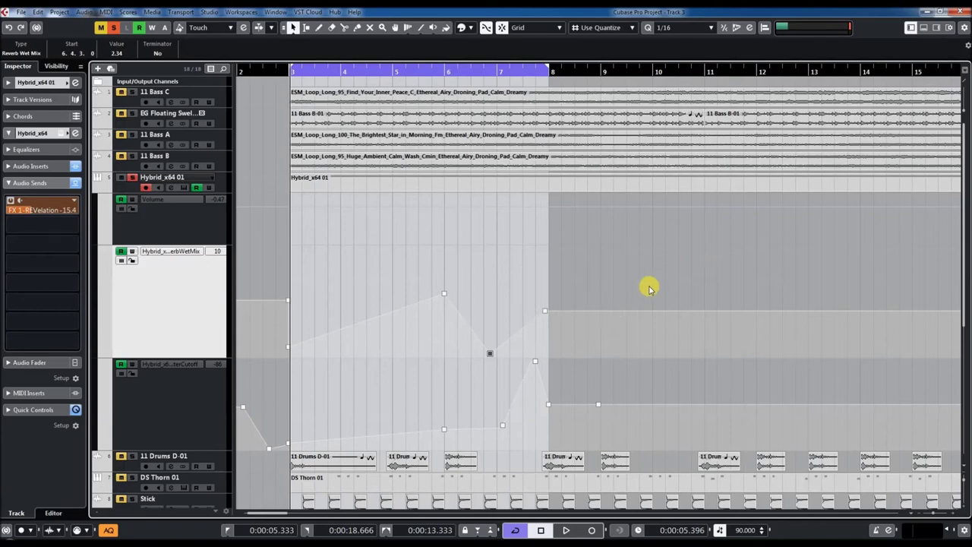
scroll(595, 293, "down", 3)
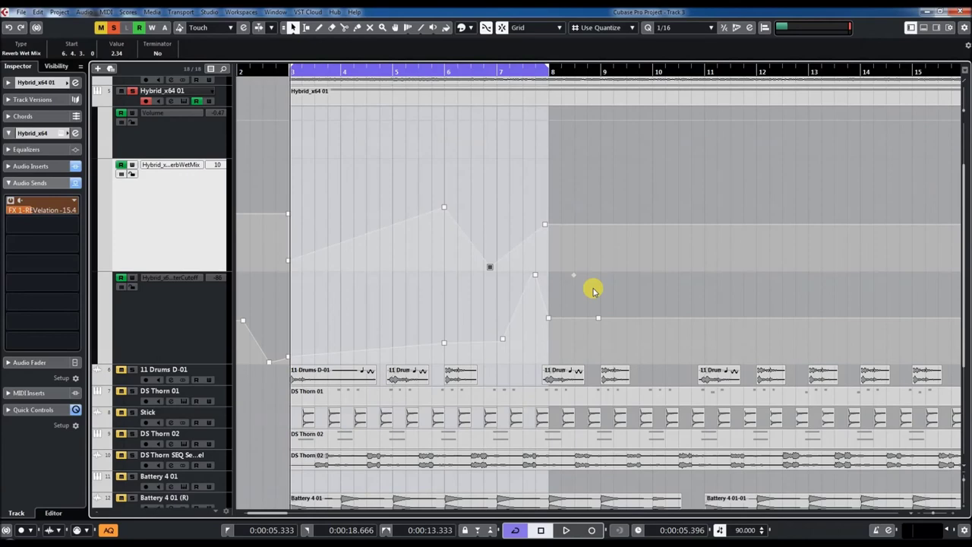
scroll(595, 291, "up", 3)
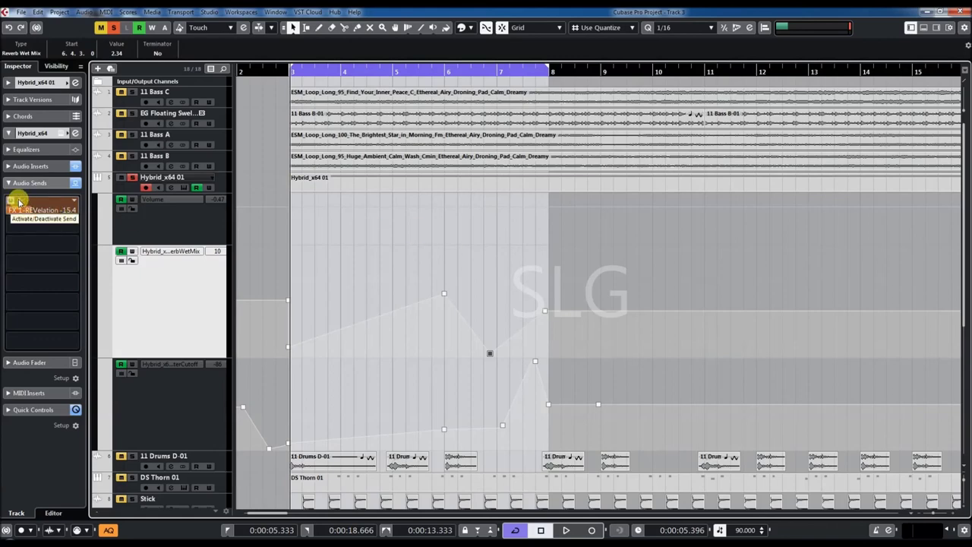
left_click(185, 224)
left_click(156, 200)
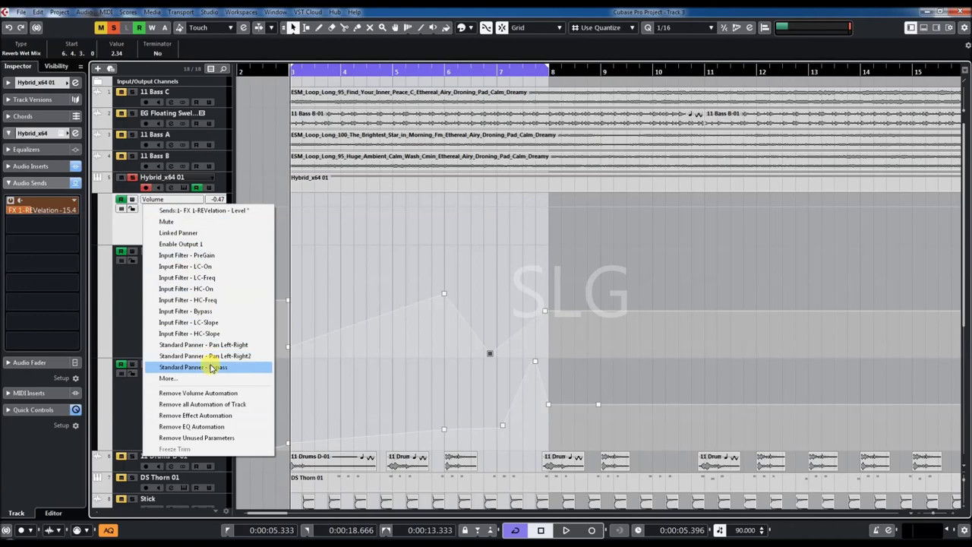
left_click(191, 379)
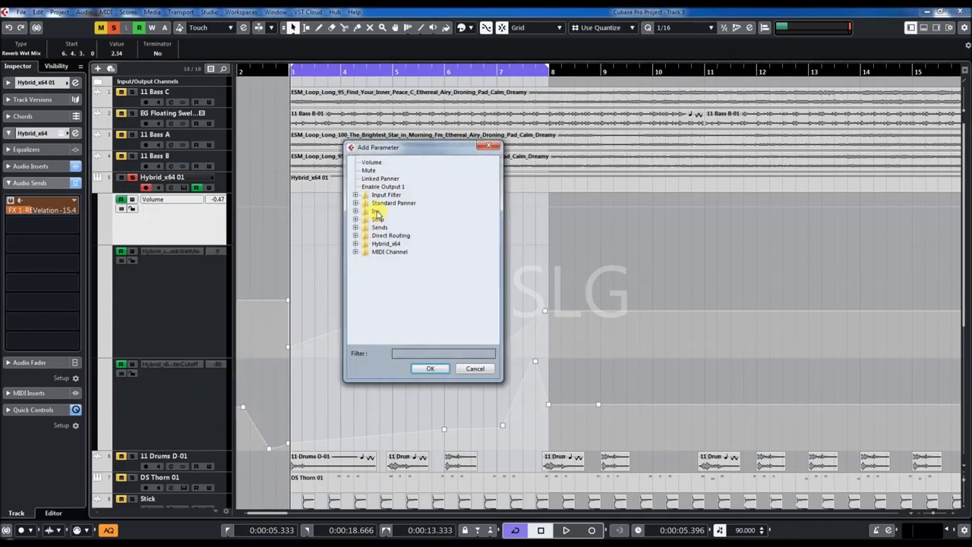
left_click(356, 244)
mouse_move(494, 174)
left_mouse_down()
mouse_move(495, 330)
mouse_move(494, 161)
left_mouse_up()
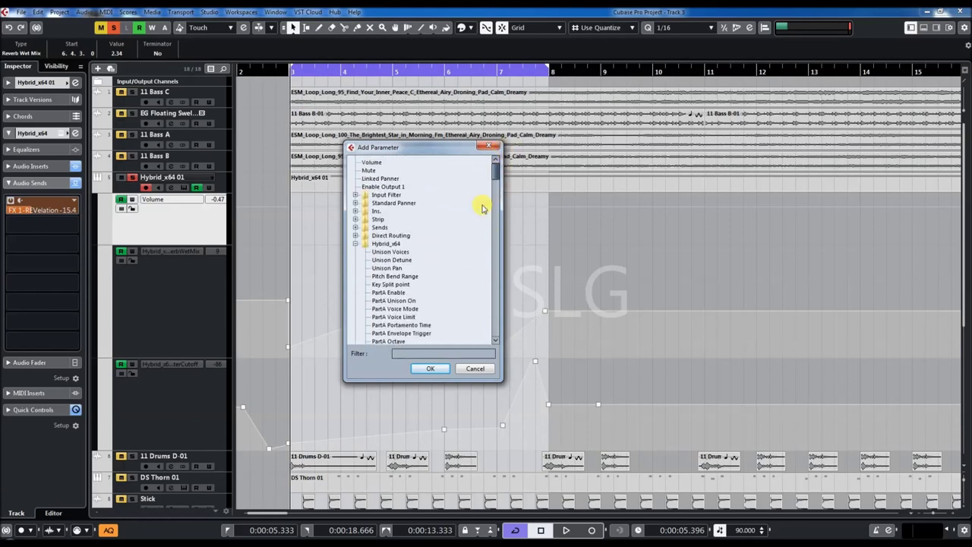
left_click(475, 368)
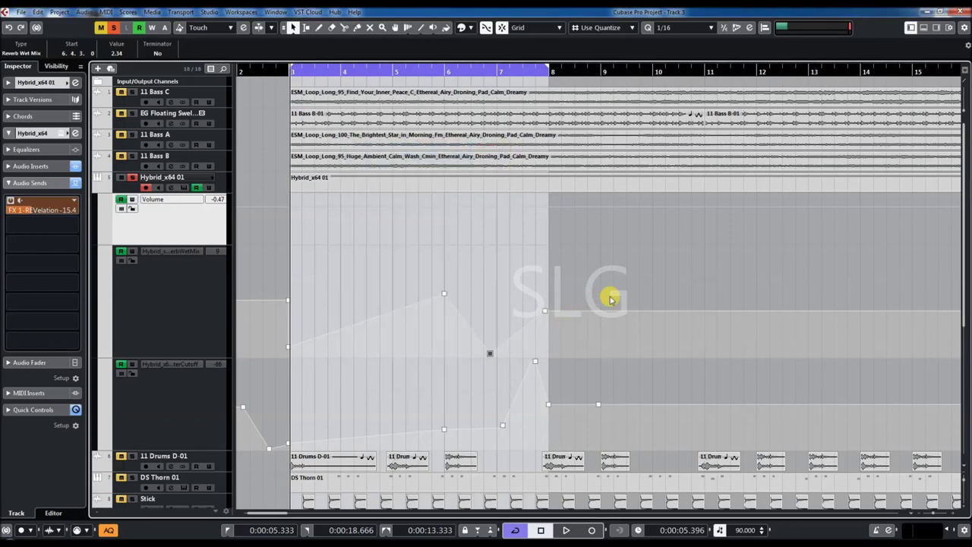